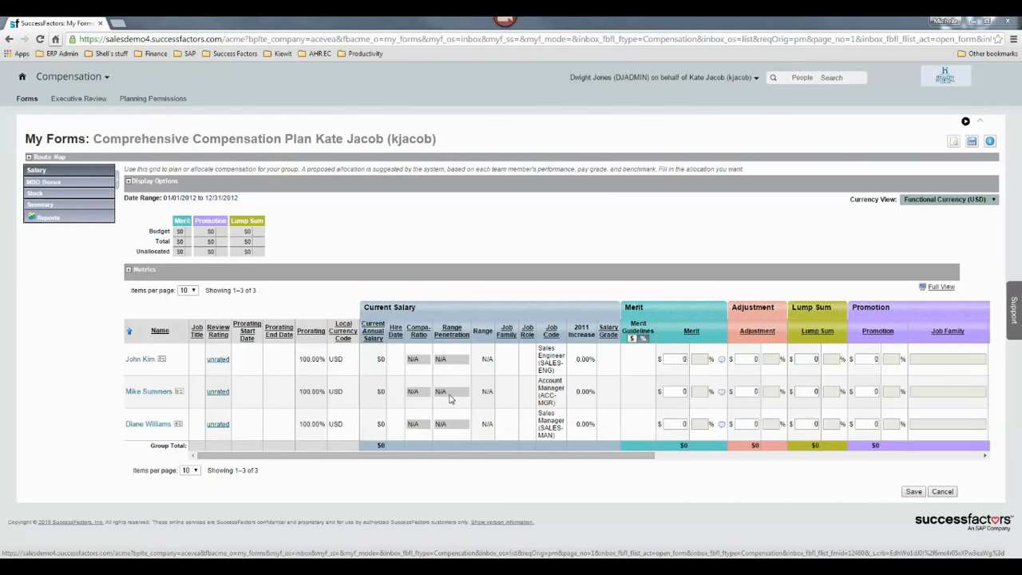
click(675, 360)
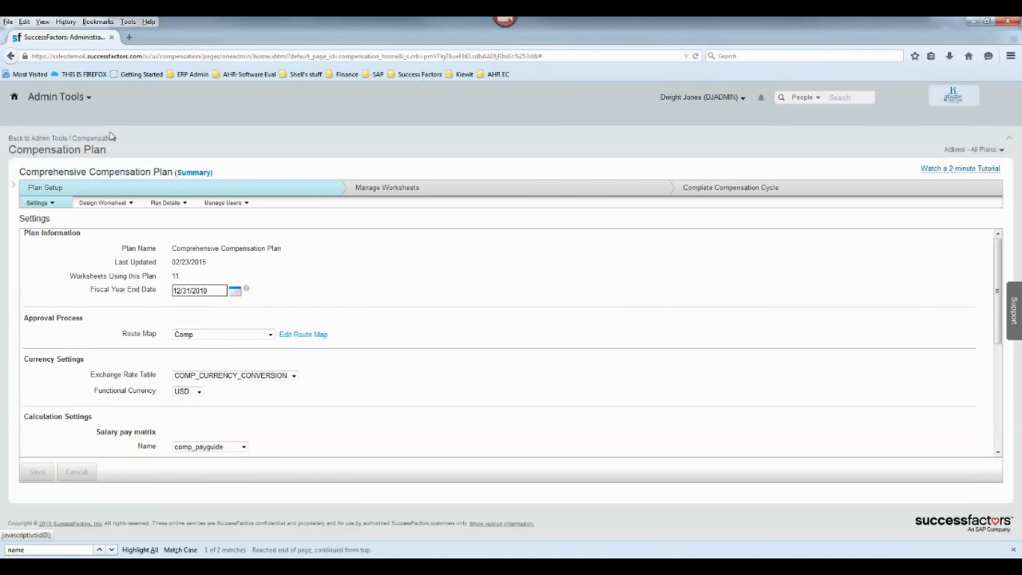
Go back to the administration tools and open the System Admin role from the permission role list
click(49, 138)
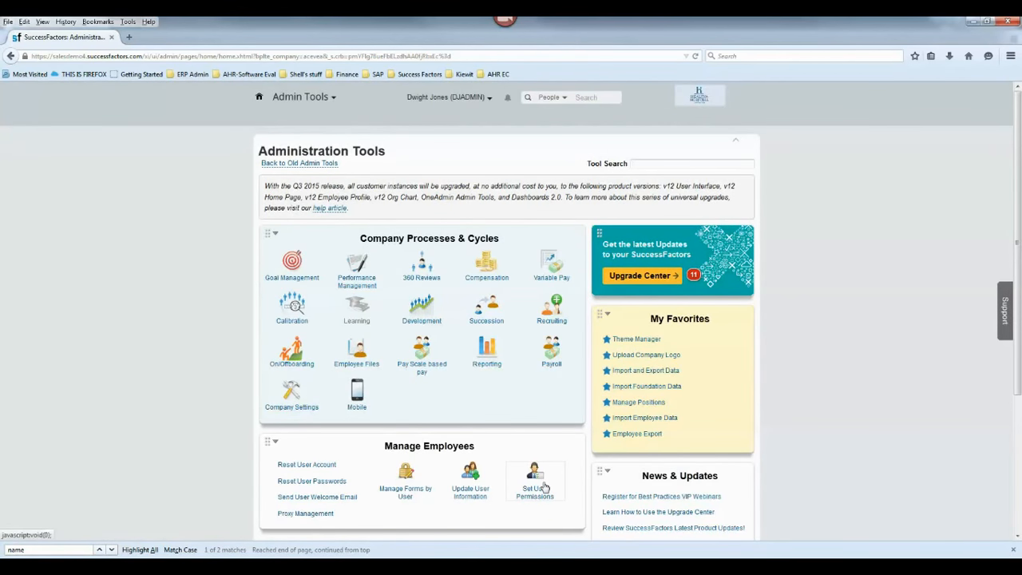
scroll(543, 488, down, 2)
click(533, 425)
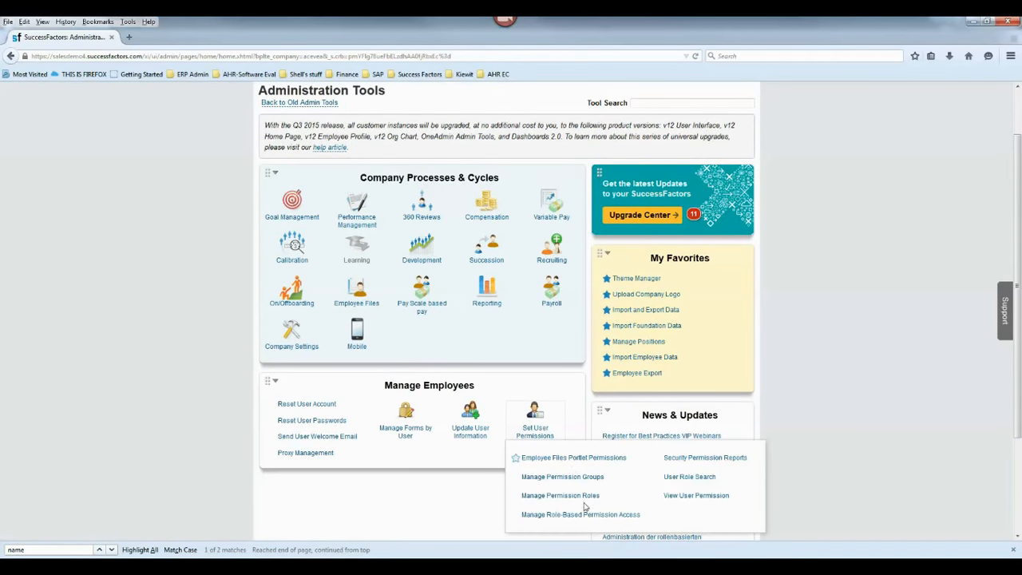
click(585, 495)
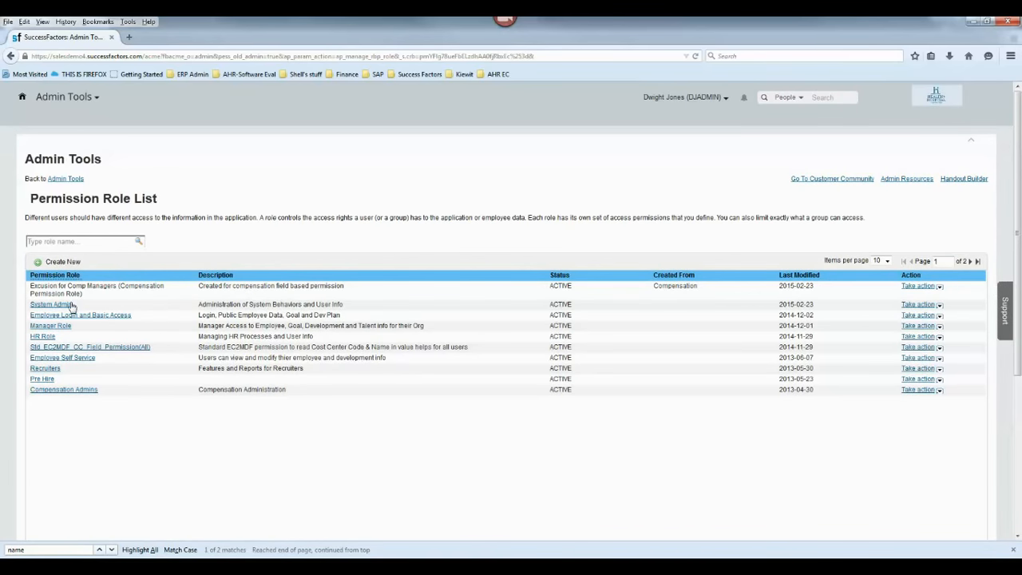
click(61, 306)
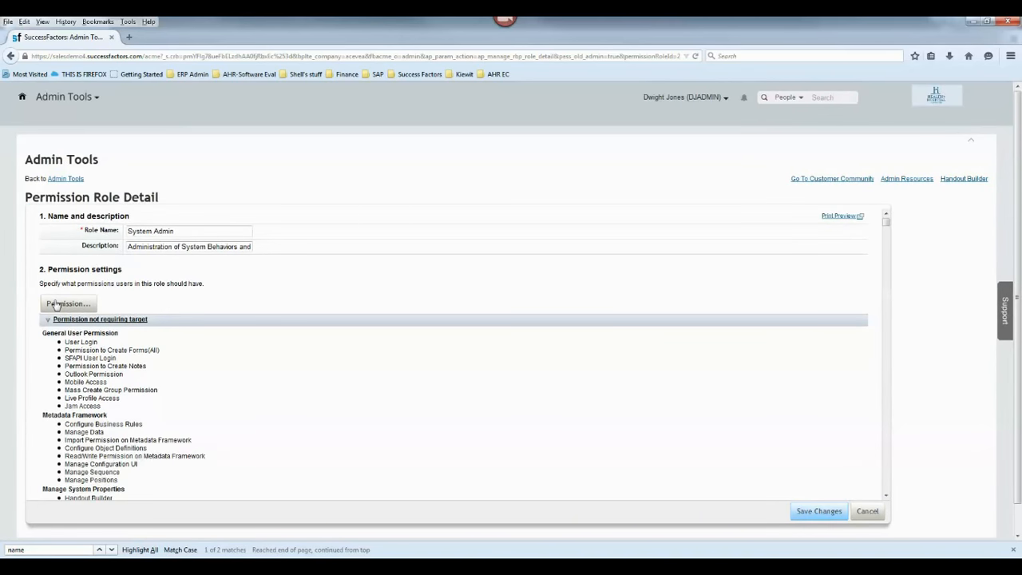
Check the Manage Compensation administrator permissions of the role, including Manage Field Permission Groups, and close them without changes
click(58, 303)
drag(439, 250, 438, 304)
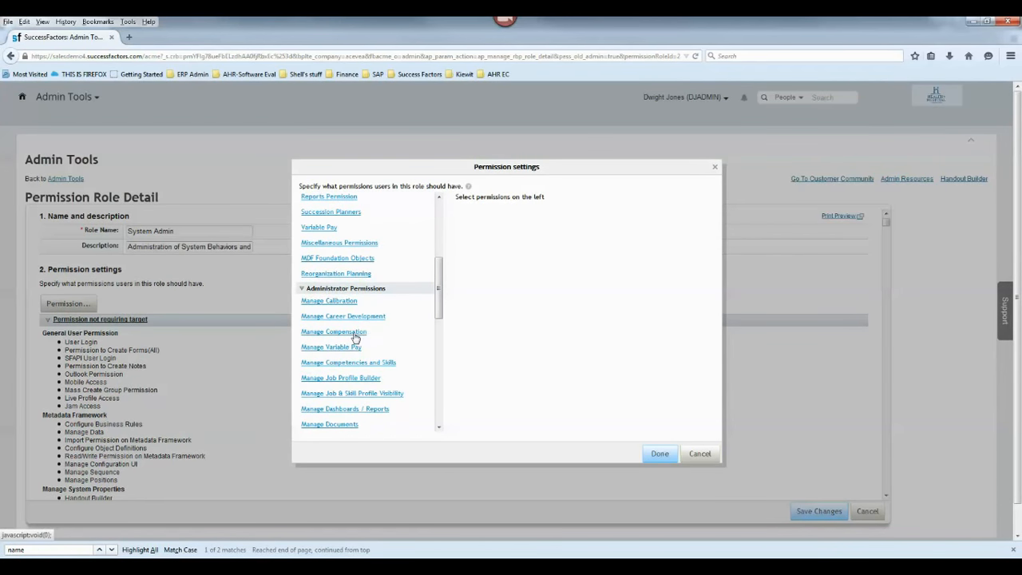
click(355, 334)
drag(718, 279, 720, 419)
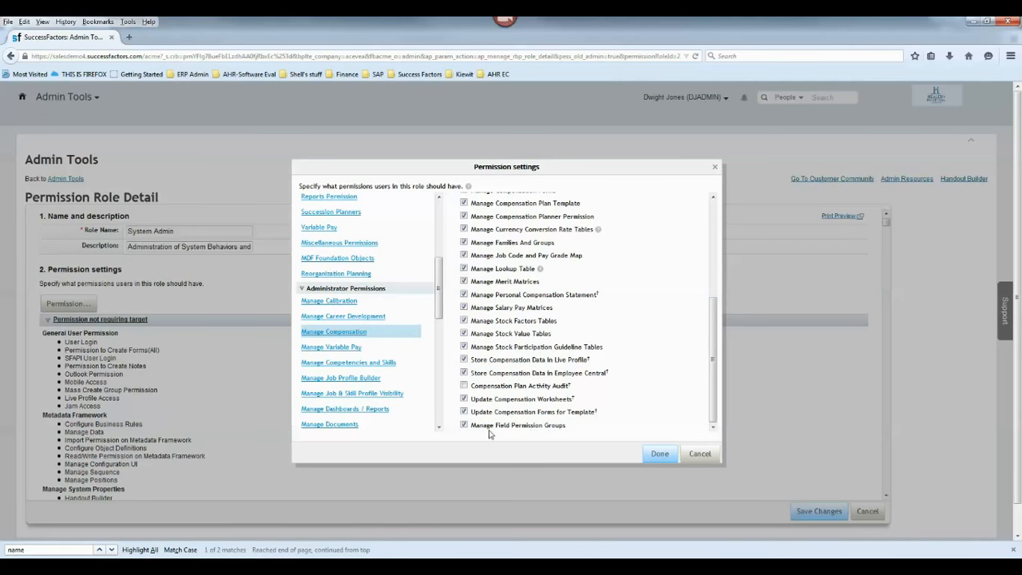
click(705, 458)
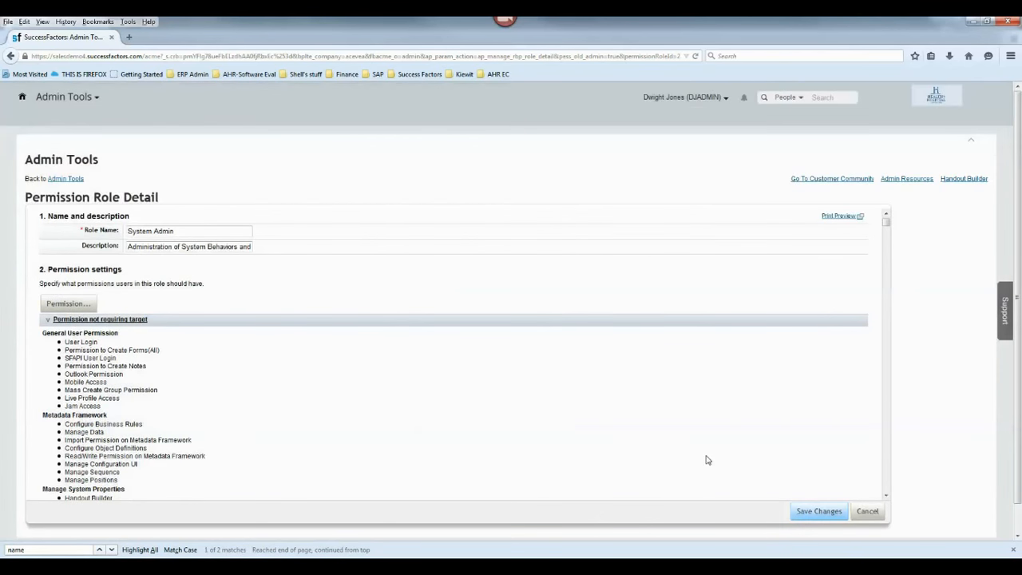
Go to Compensation Home and open the setup settings of the Comprehensive Compensation Plan
click(72, 180)
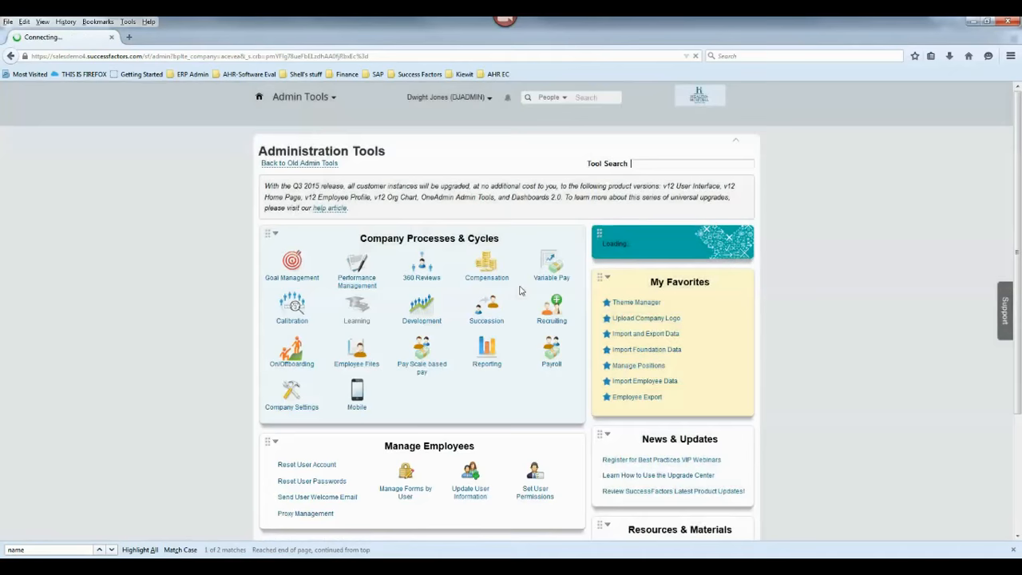
click(493, 278)
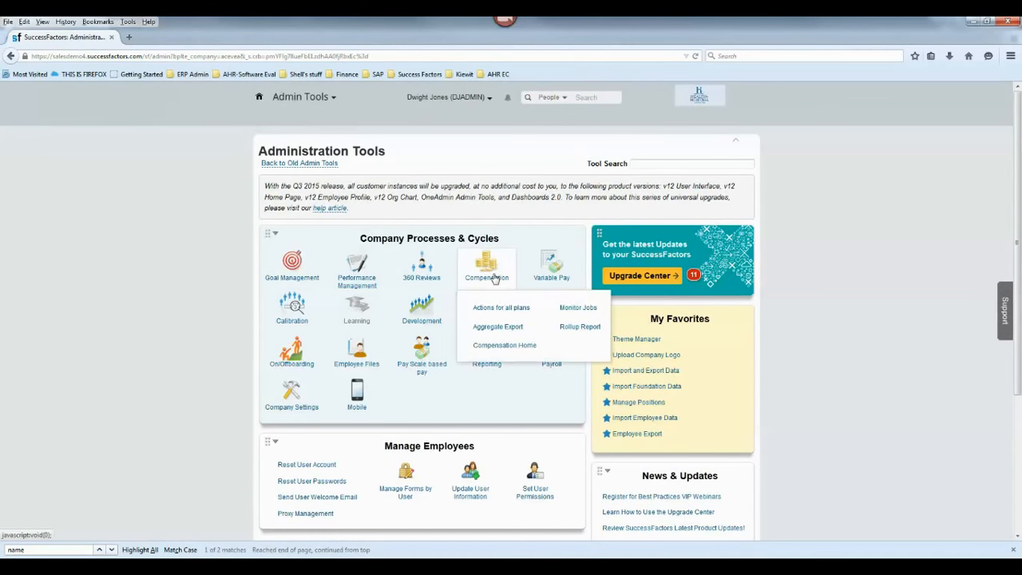
click(510, 345)
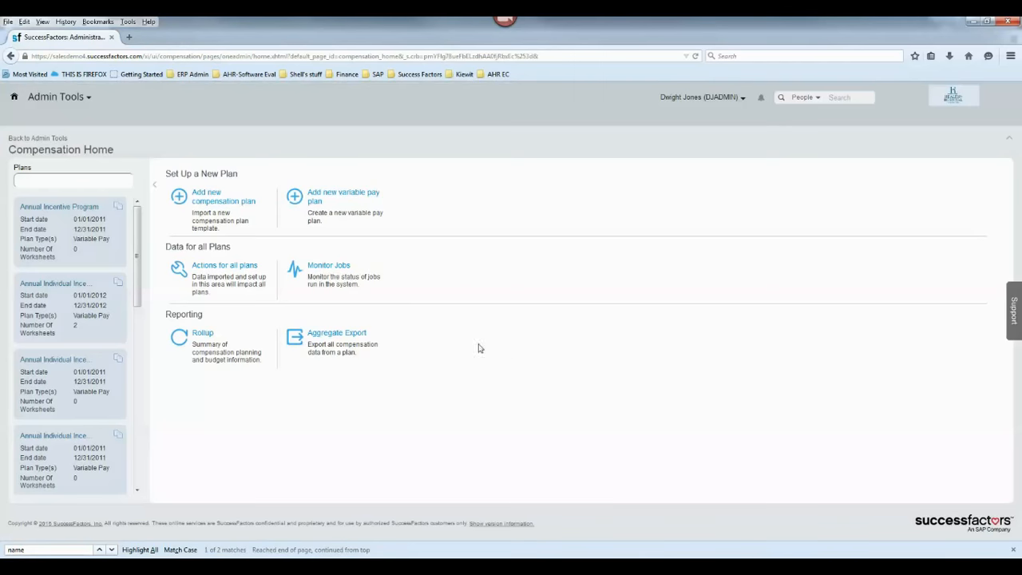
drag(138, 254, 145, 342)
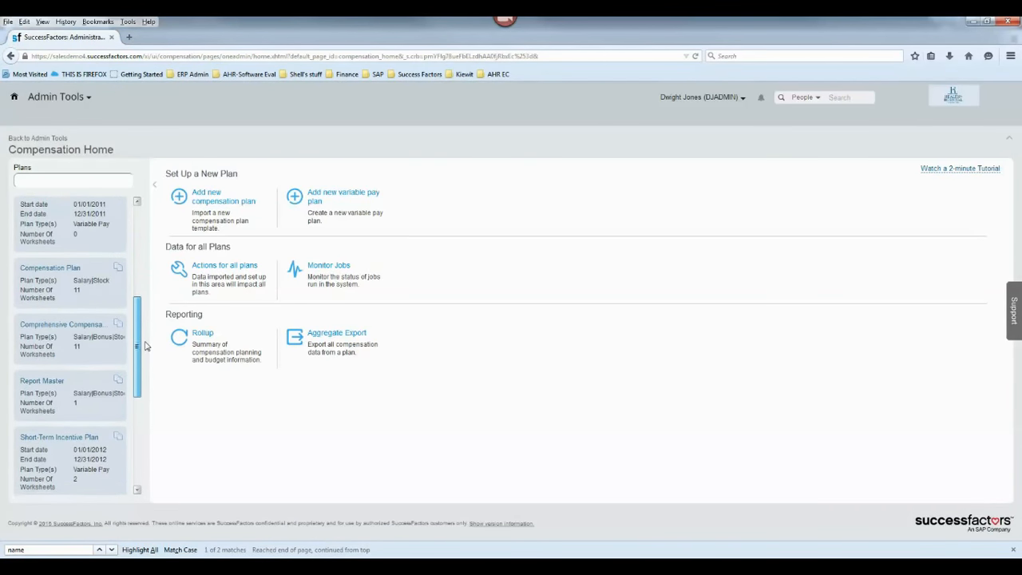
click(69, 341)
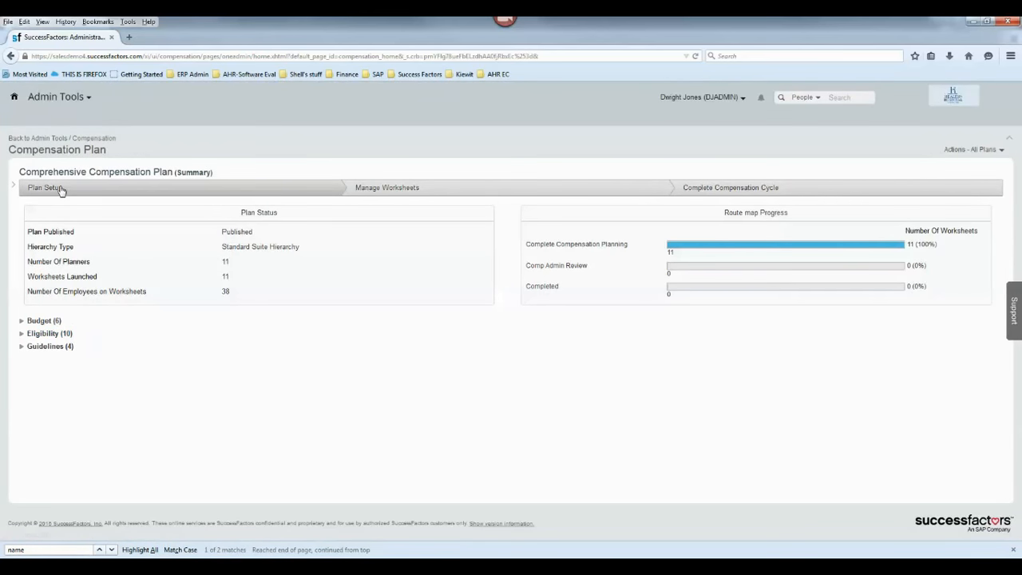
click(60, 188)
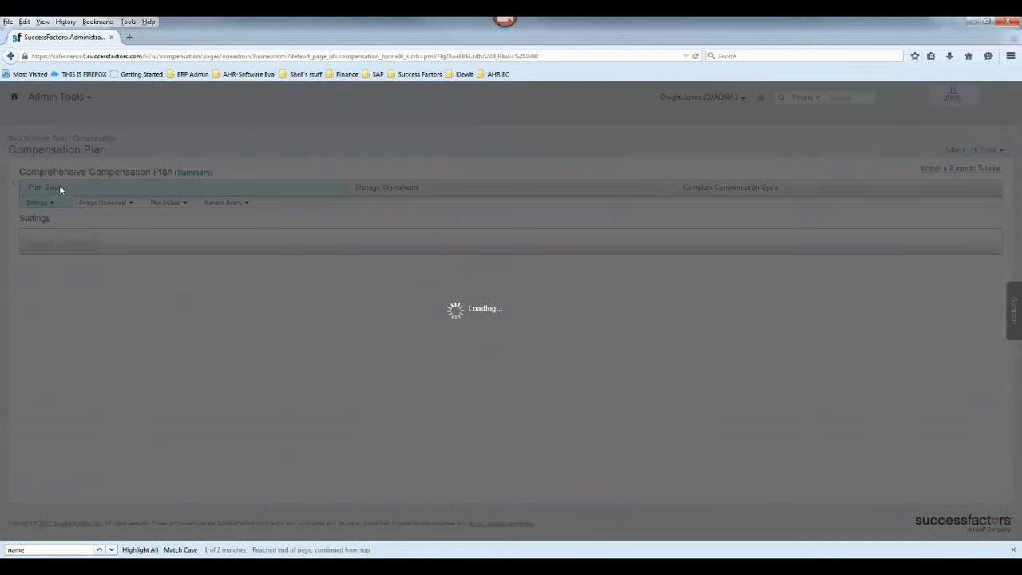
Turn on field based permissions in the display settings and open the management of field permission groups
drag(996, 265, 995, 426)
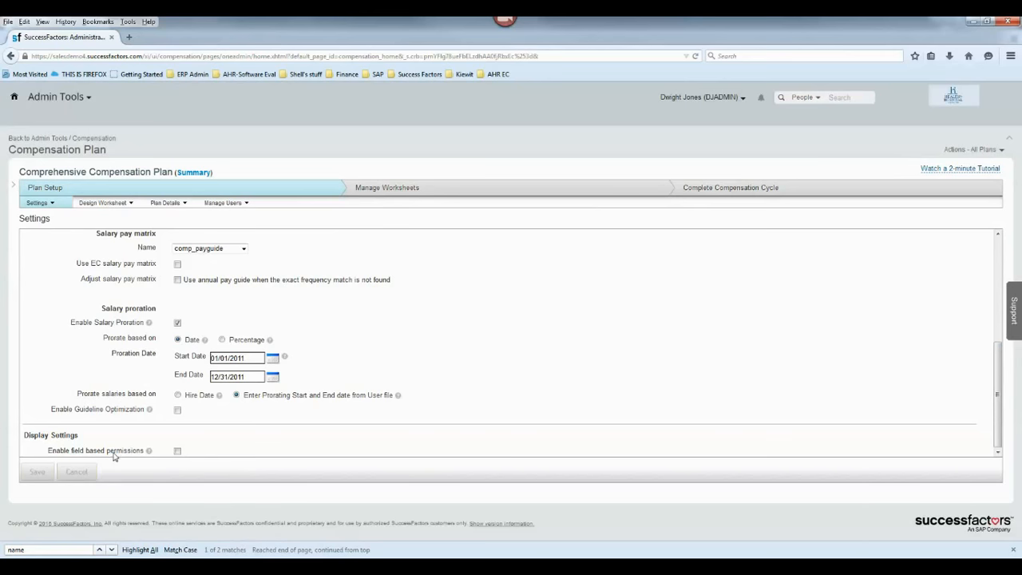
click(177, 451)
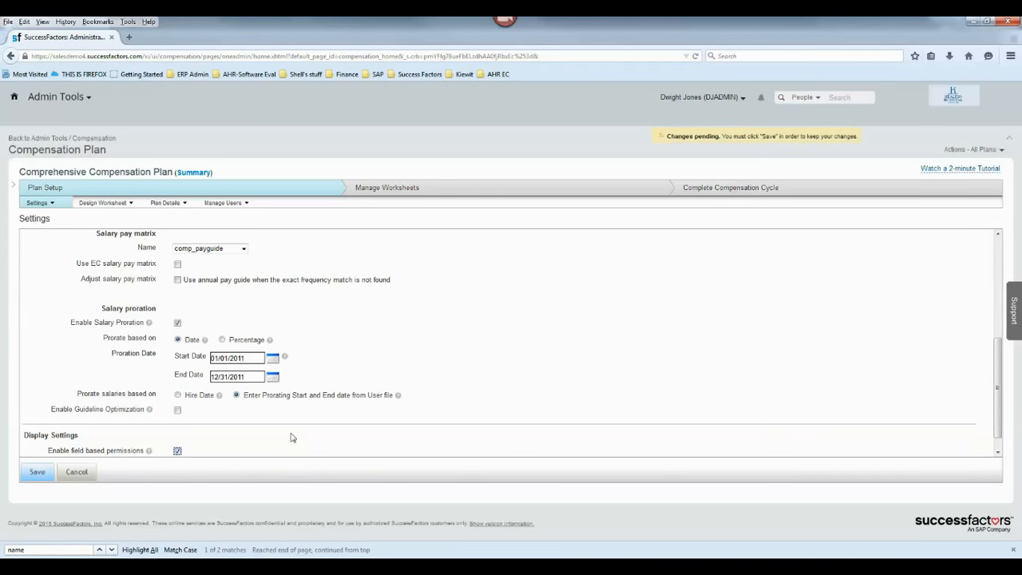
drag(998, 399, 999, 418)
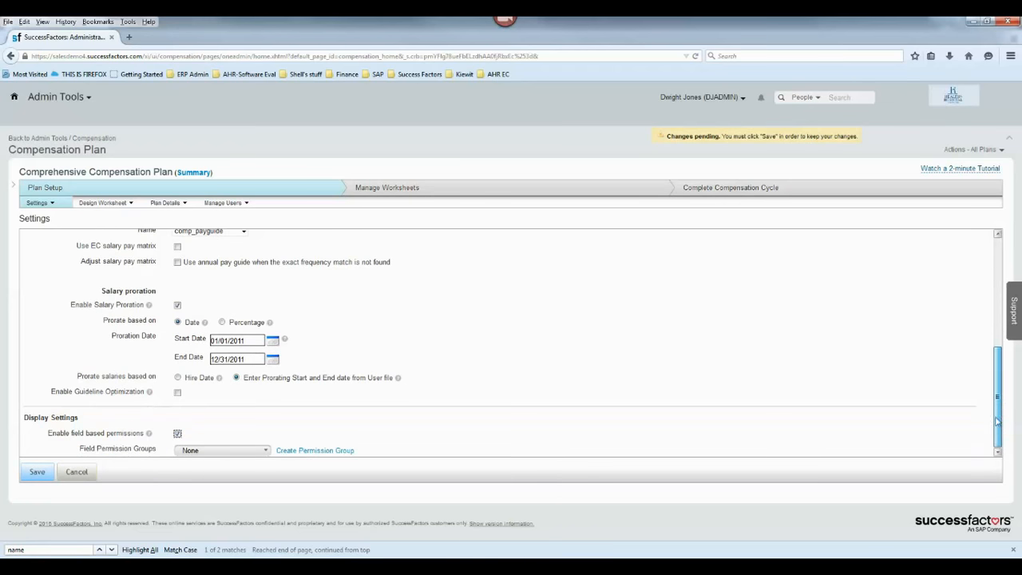
click(221, 451)
click(138, 451)
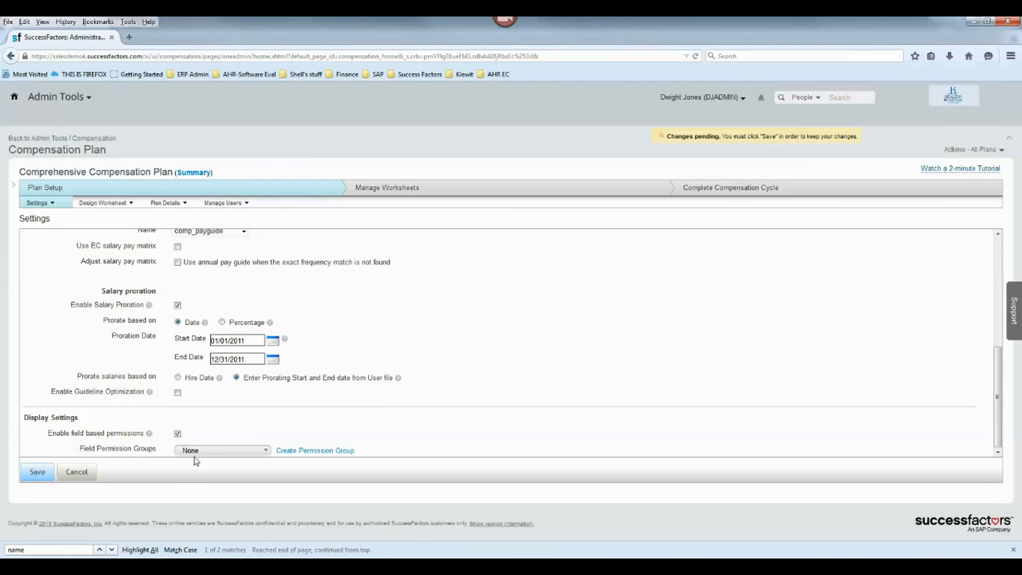
click(227, 452)
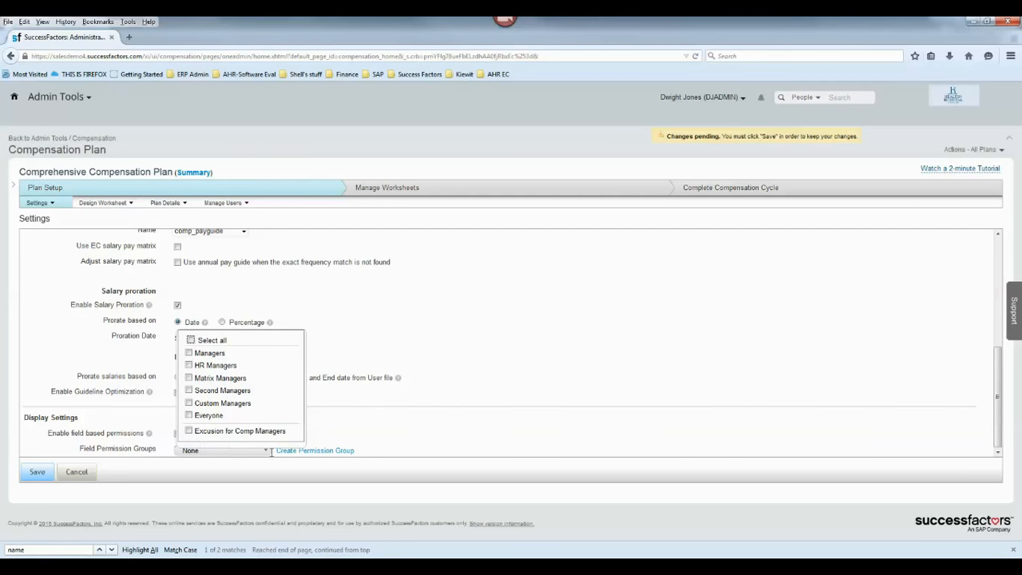
click(322, 452)
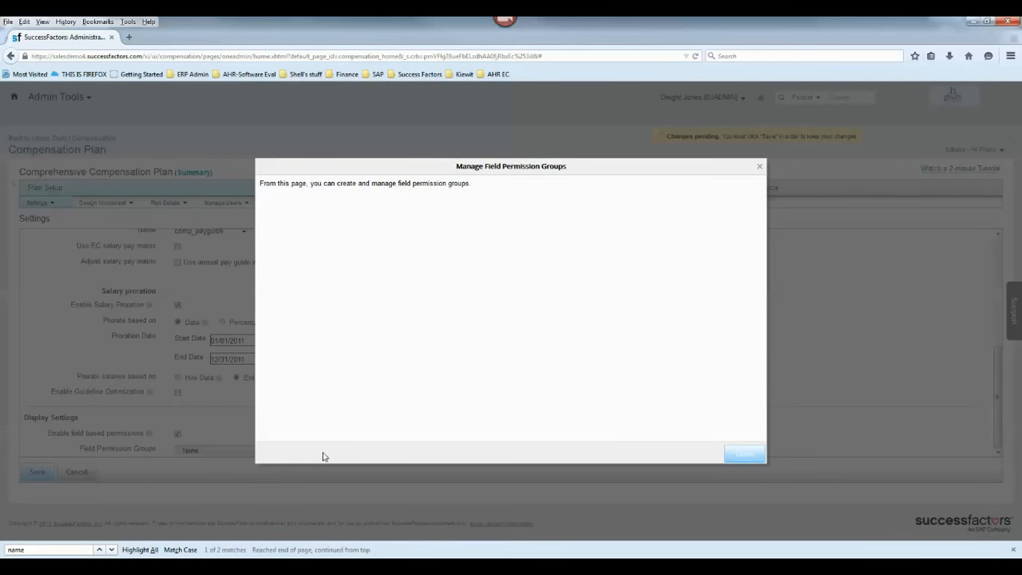
click(313, 241)
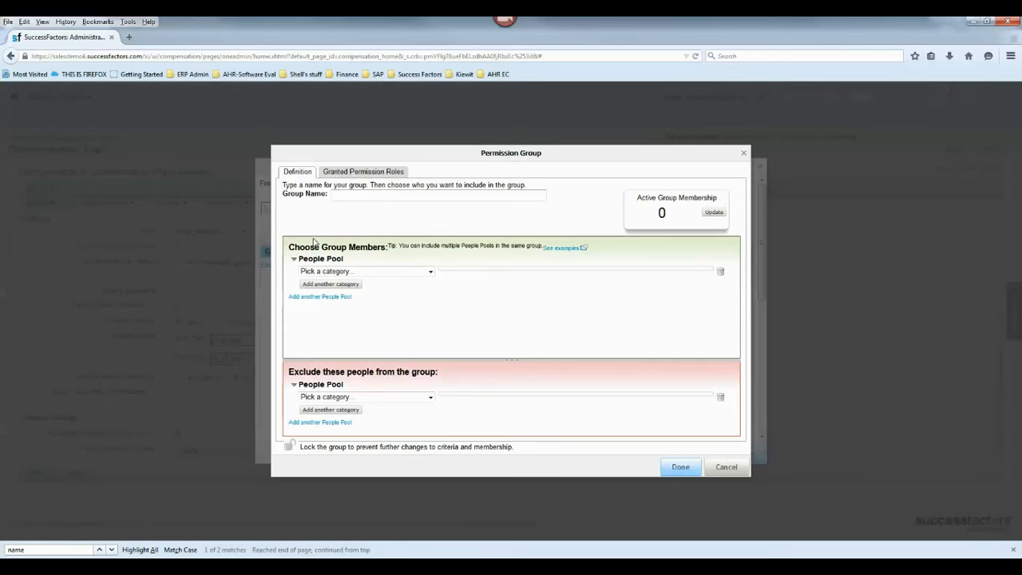
click(380, 196)
text(Comp Exclusion)
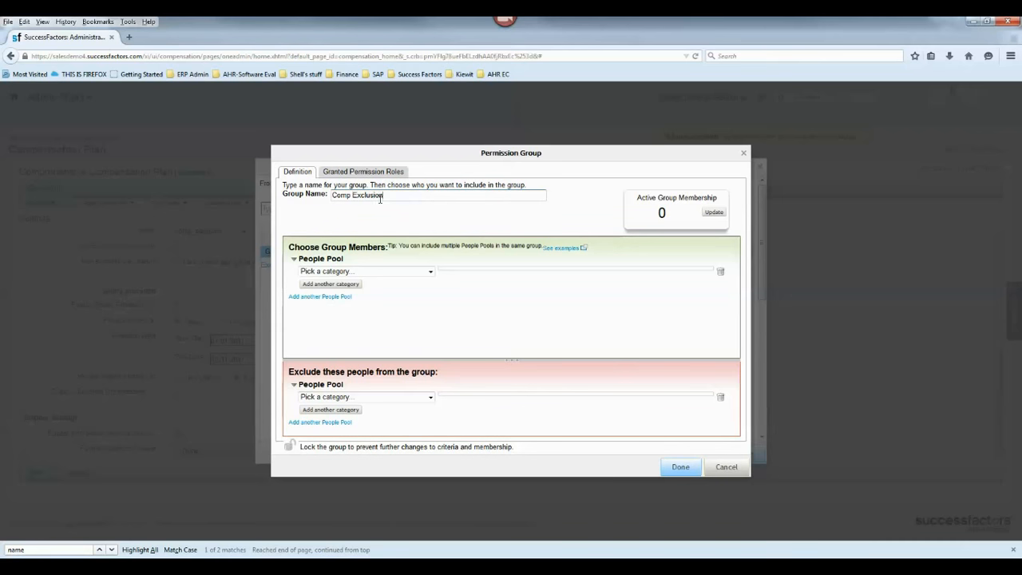
click(426, 271)
drag(429, 287, 426, 399)
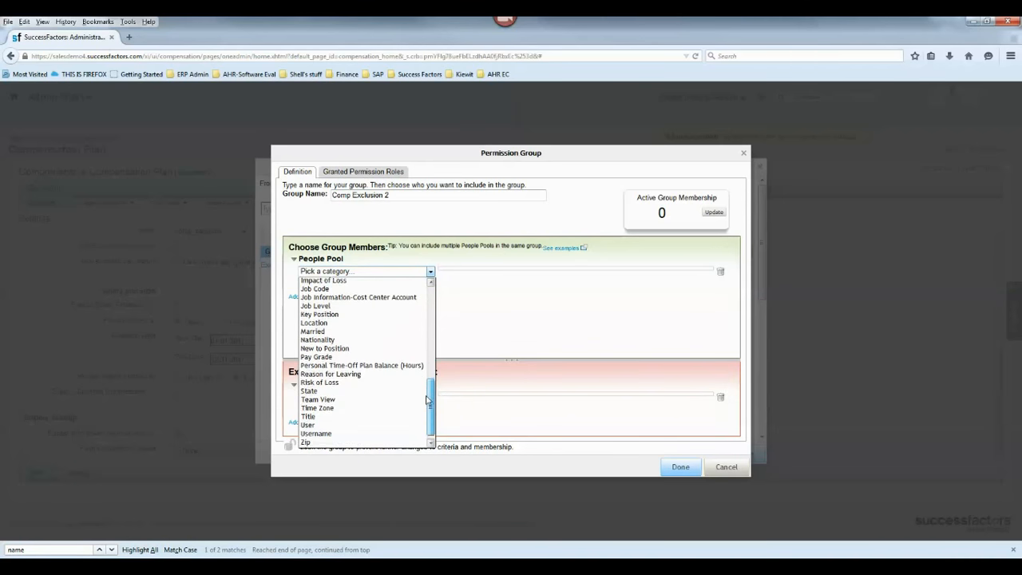
click(600, 327)
click(727, 467)
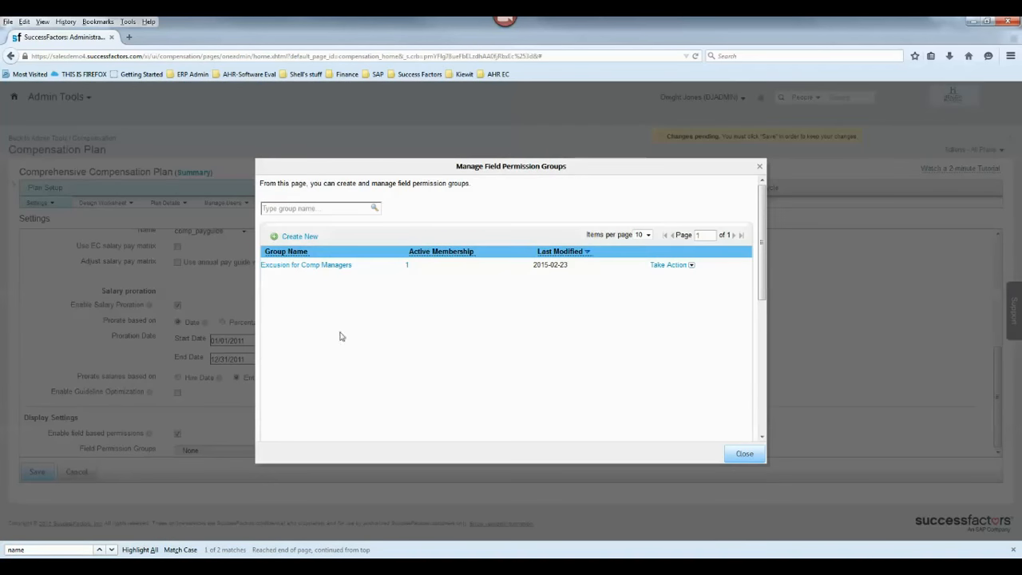
Review the member definition of the Excusion for Comp Managers permission group, then return to the plan settings
click(326, 266)
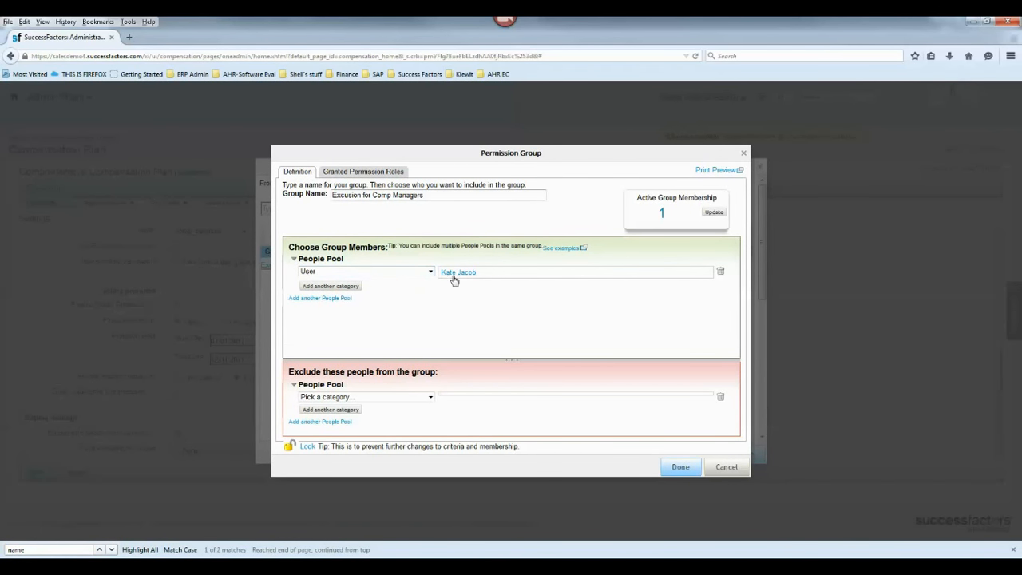
click(680, 468)
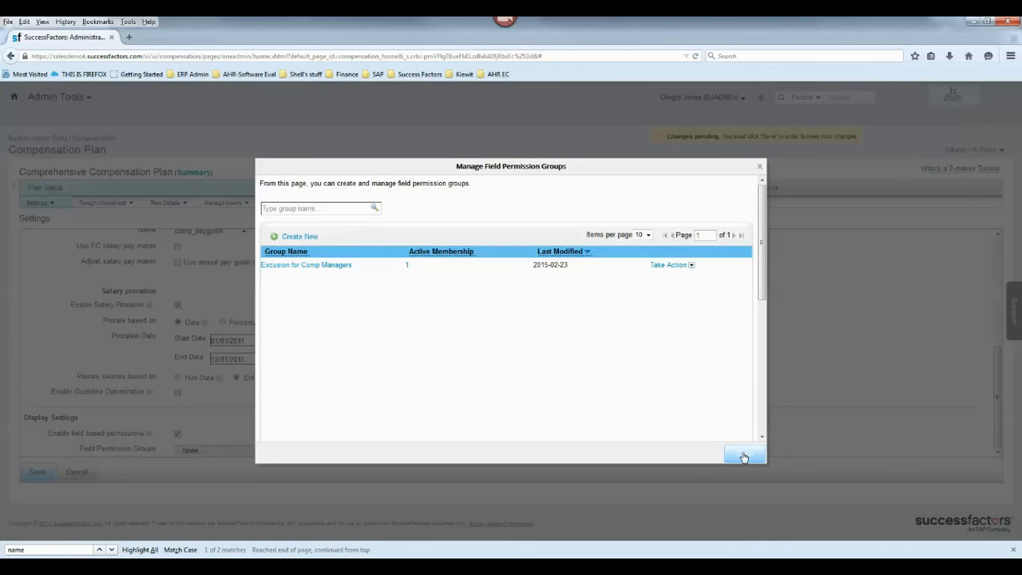
click(742, 457)
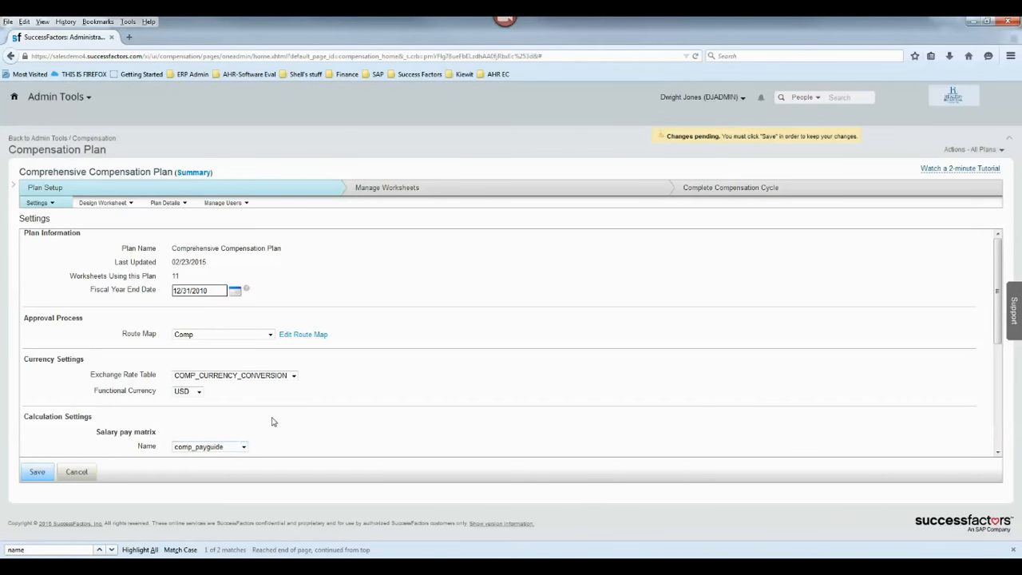
Enable field based permissions, assign the Excusion for Comp Managers group to the plan, and save the settings
scroll(269, 420, down, 3)
click(178, 451)
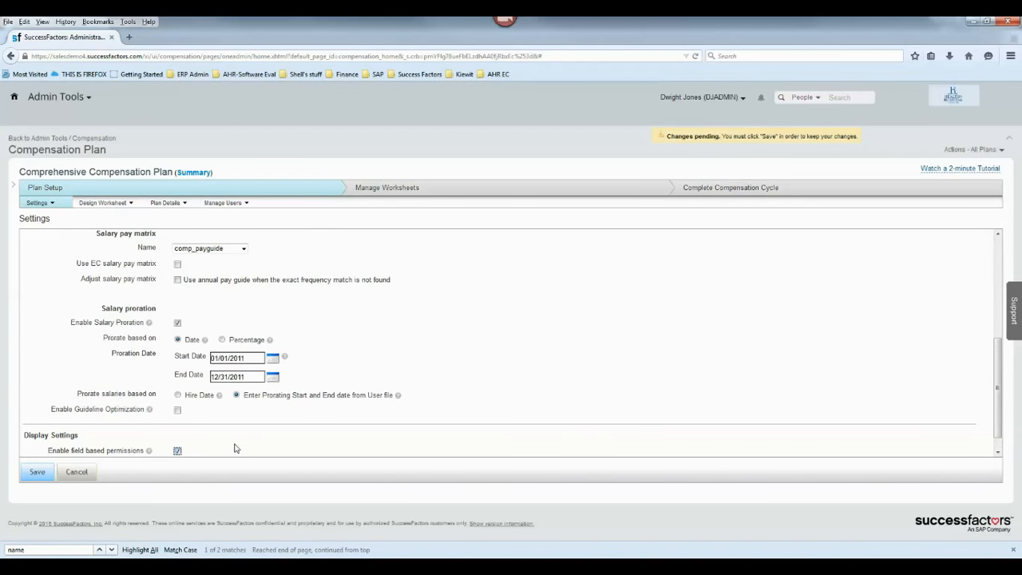
scroll(234, 449, down, 1)
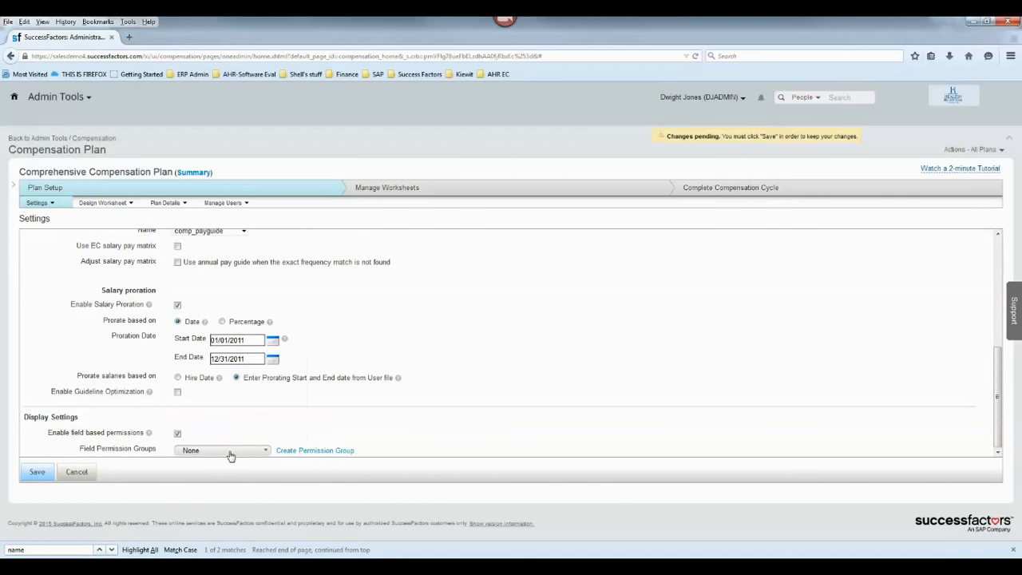
click(228, 452)
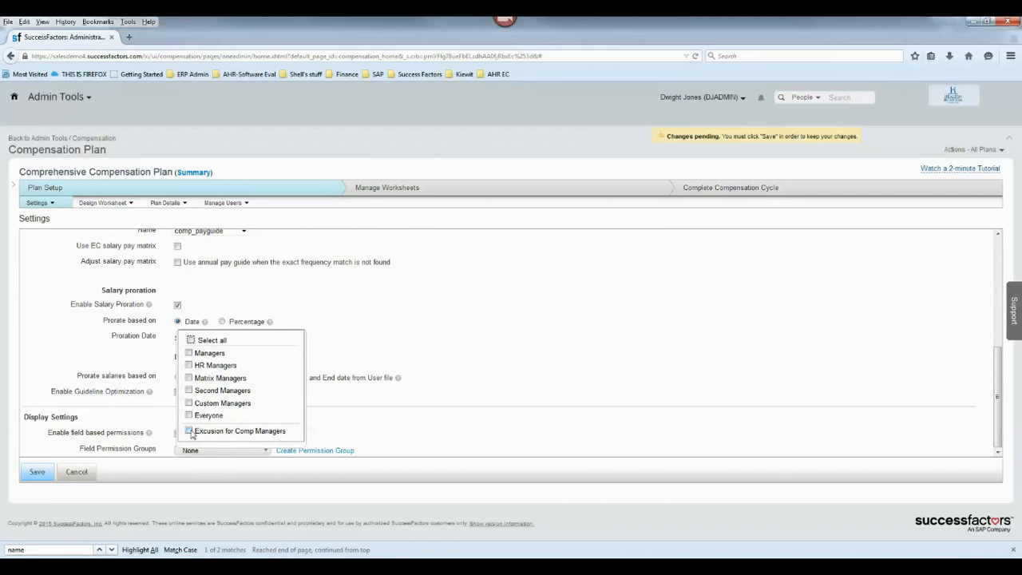
click(189, 431)
click(482, 455)
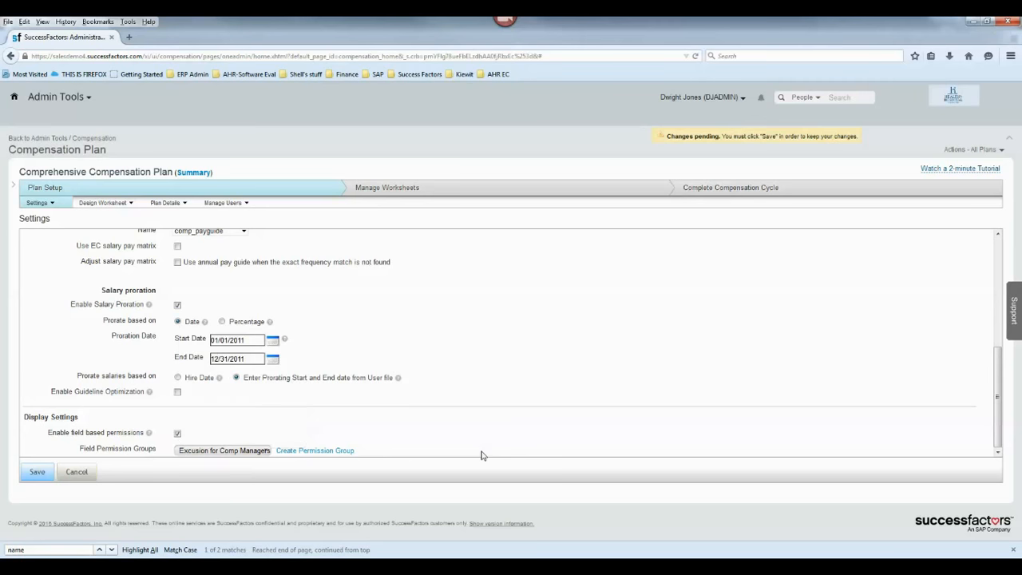
click(33, 474)
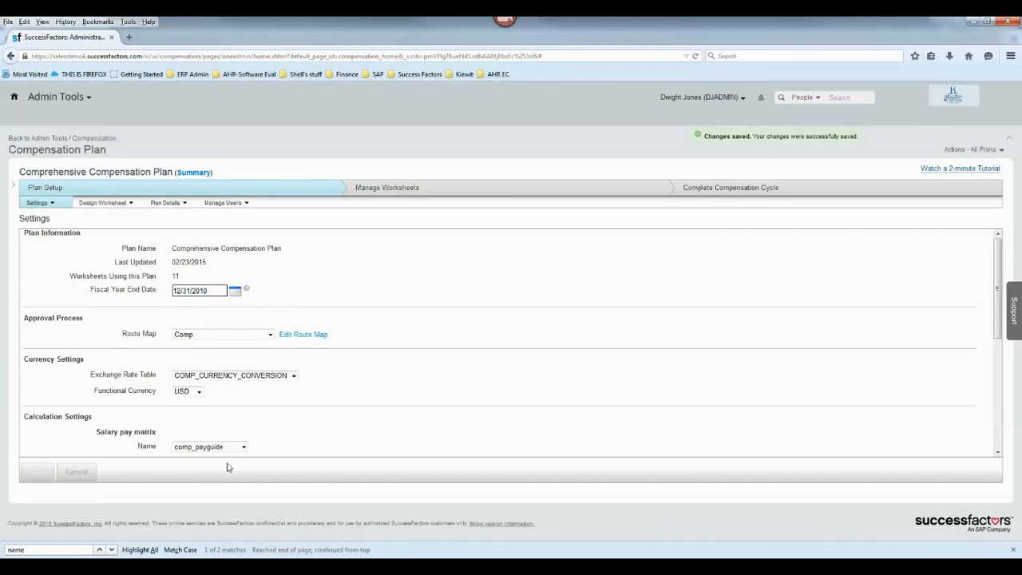
scroll(423, 431, down, 10)
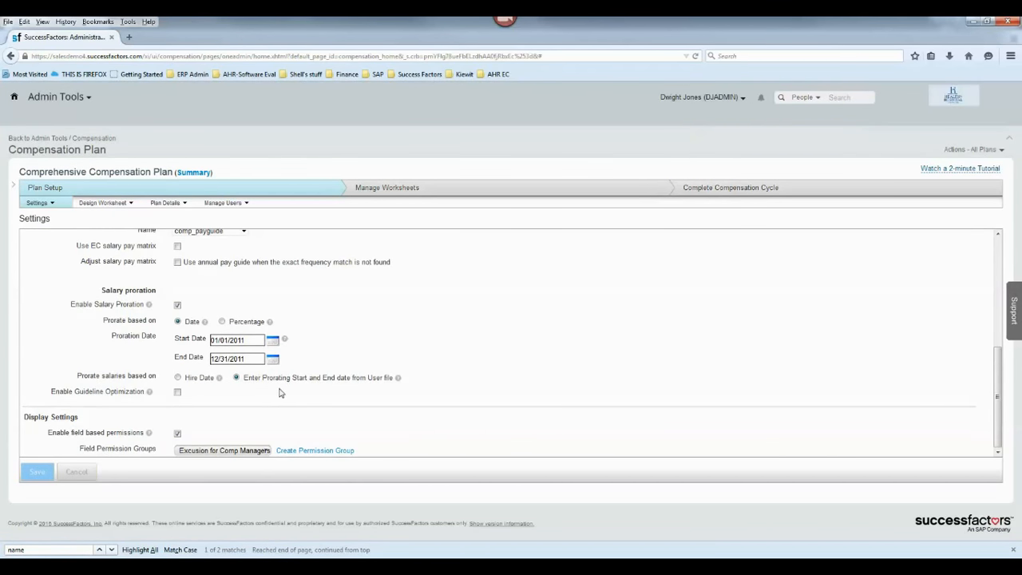
Open the worksheet design of the plan to configure the salary form fields
scroll(278, 392, up, 4)
click(105, 203)
click(104, 220)
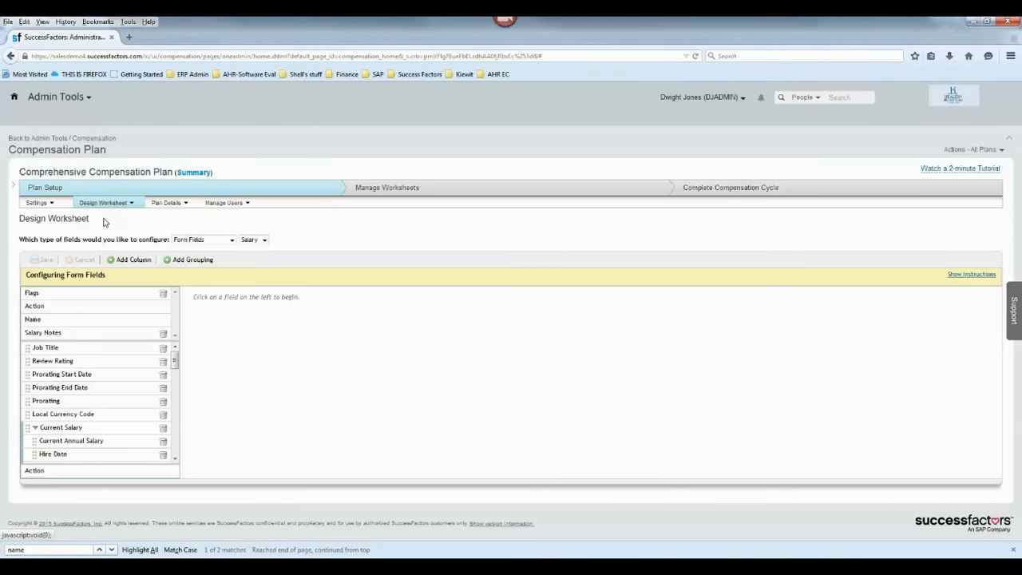
Remove view access for Excusion for Comp Managers from the Compa-Ratio and Range Penetration columns under Current Salary
scroll(178, 362, down, 1)
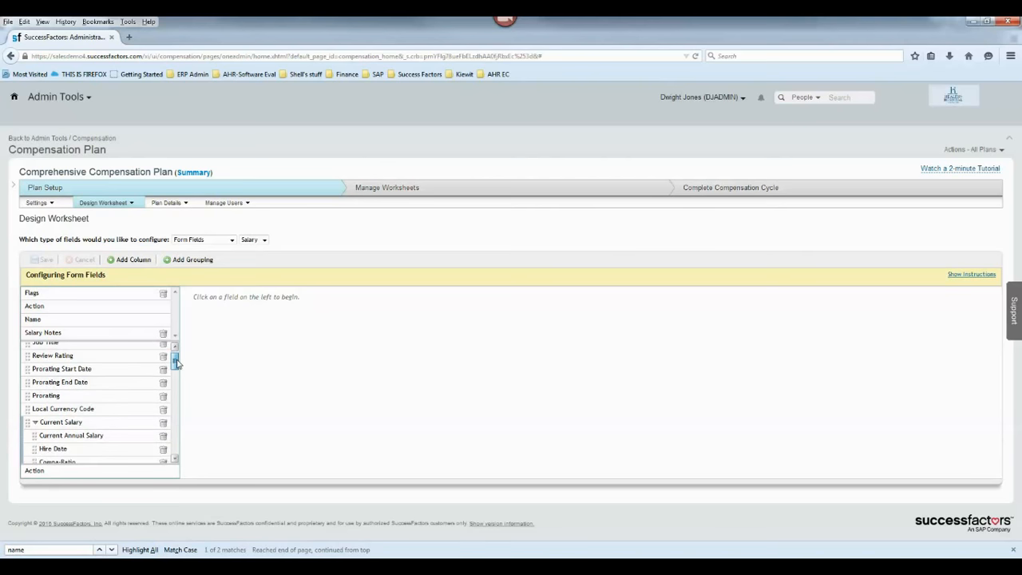
drag(177, 363, 177, 376)
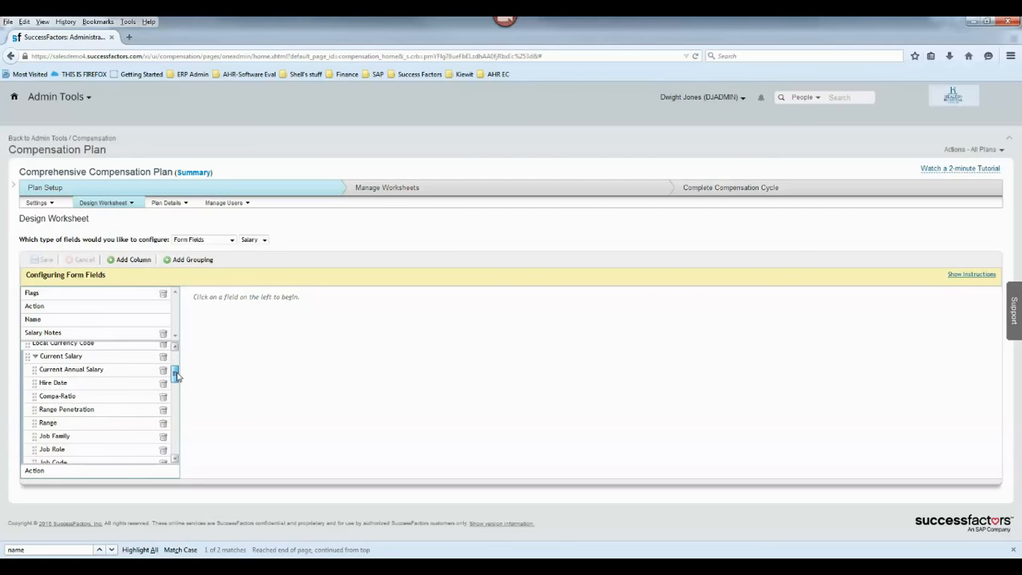
click(121, 397)
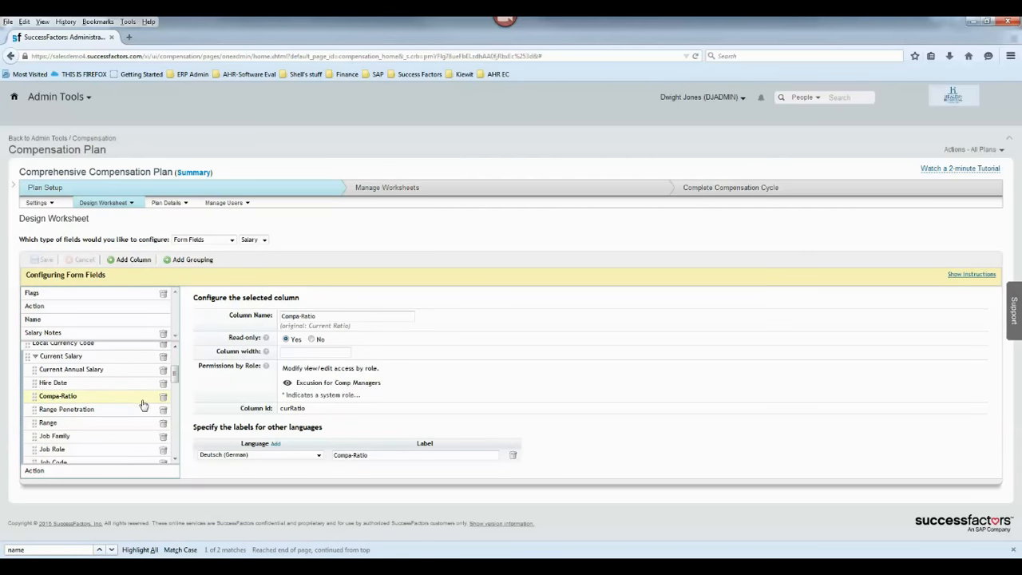
click(288, 384)
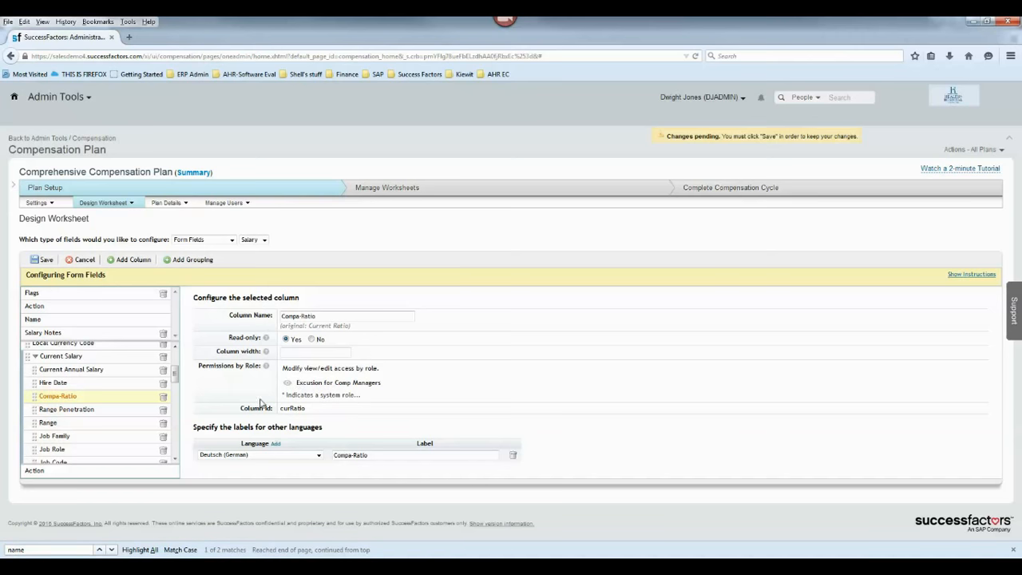
click(116, 409)
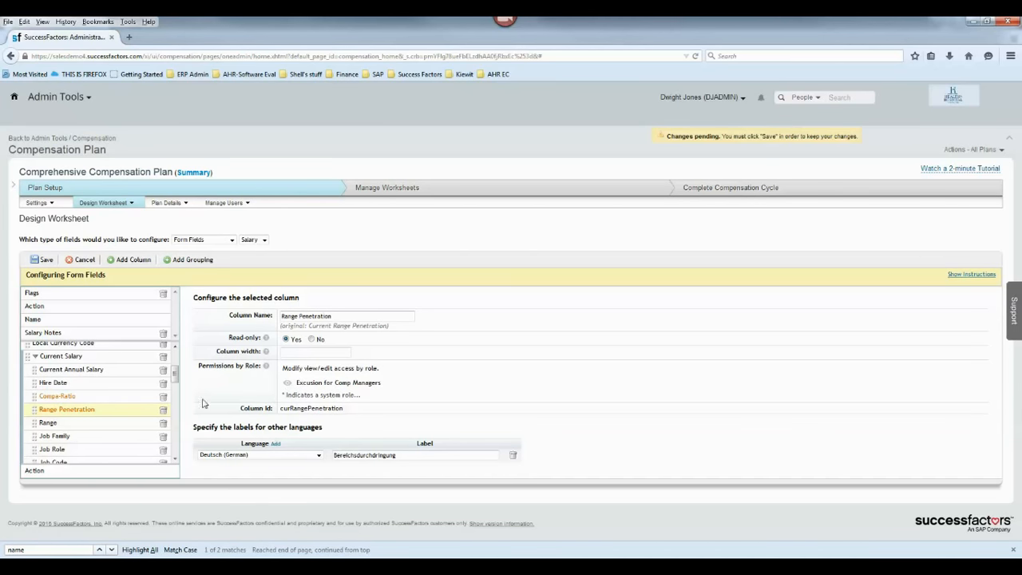
Make the Merit column view-only for Excusion for Comp Managers by removing edit access, and save the worksheet design
scroll(177, 374, down, 5)
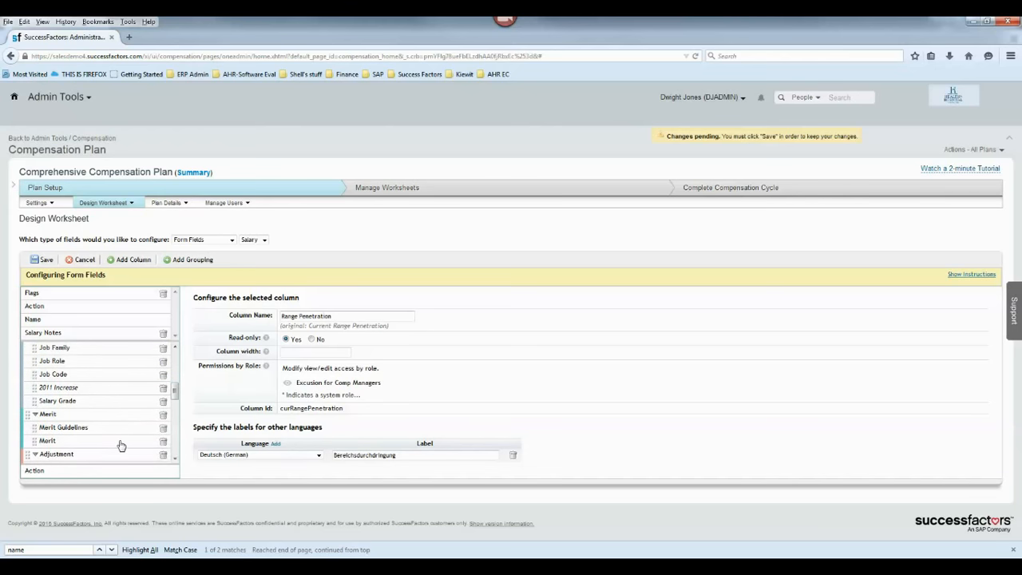
click(120, 445)
scroll(528, 393, down, 1)
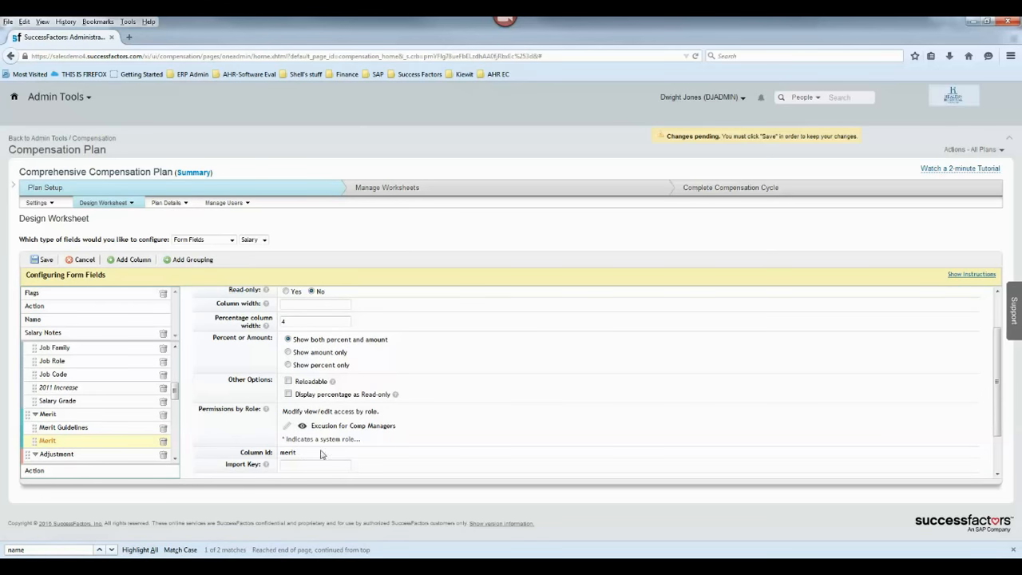
click(45, 261)
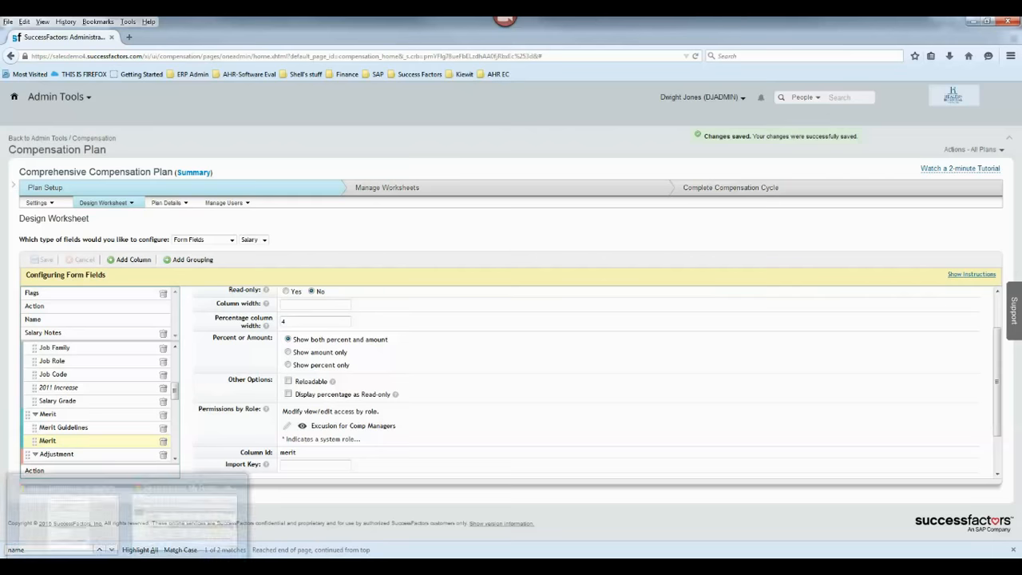
Switch to the Chrome window with the manager's proxy session, reload the Compensation forms, and open the manager's Comprehensive Compensation Plan form
click(184, 510)
click(27, 99)
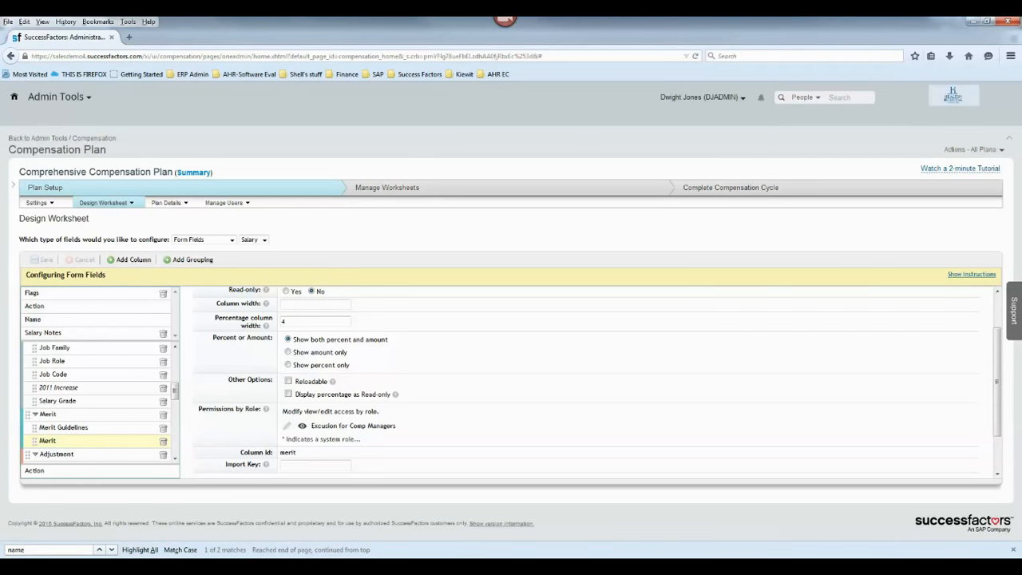
mouse_move(124, 567)
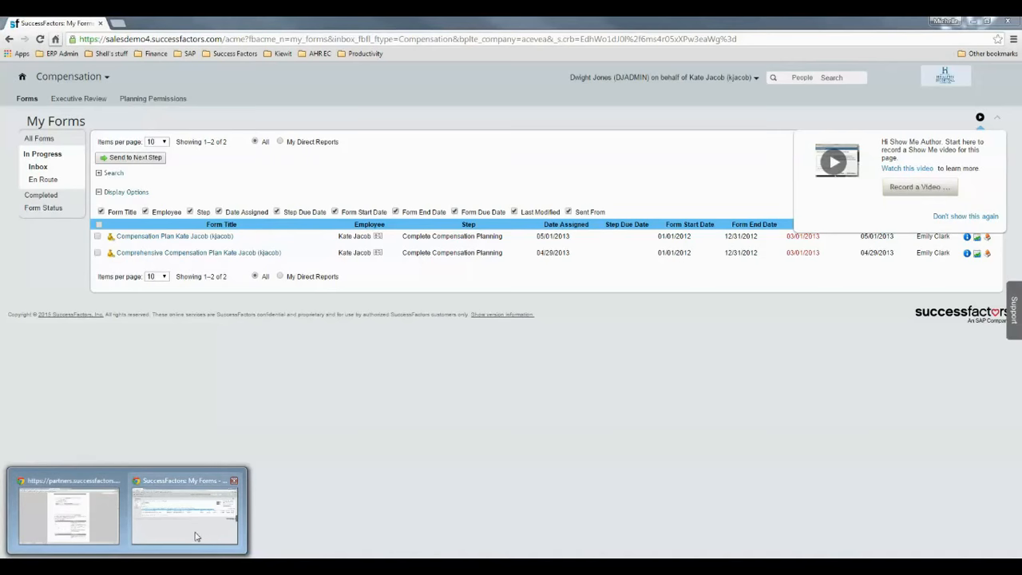
click(196, 536)
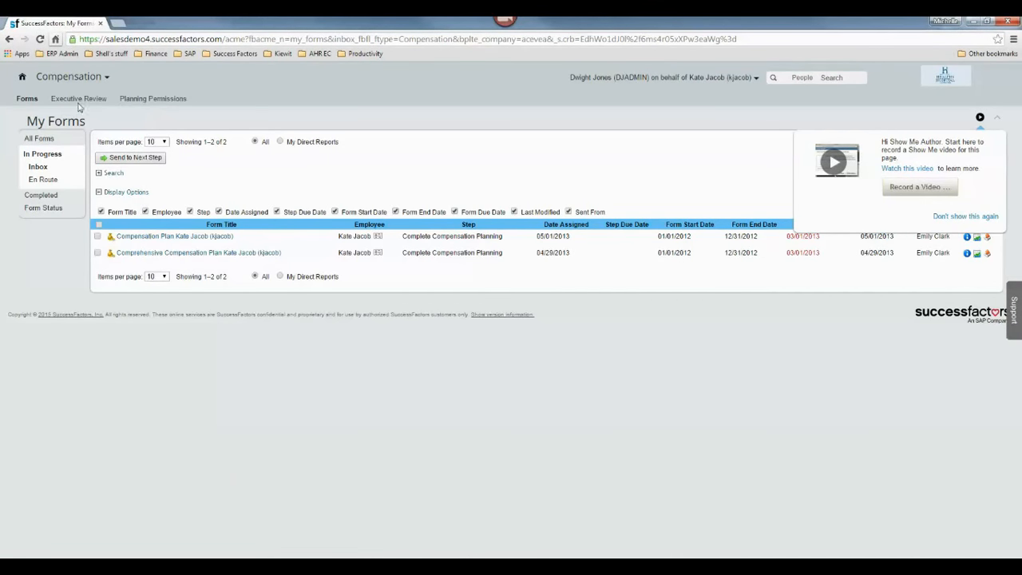
click(69, 76)
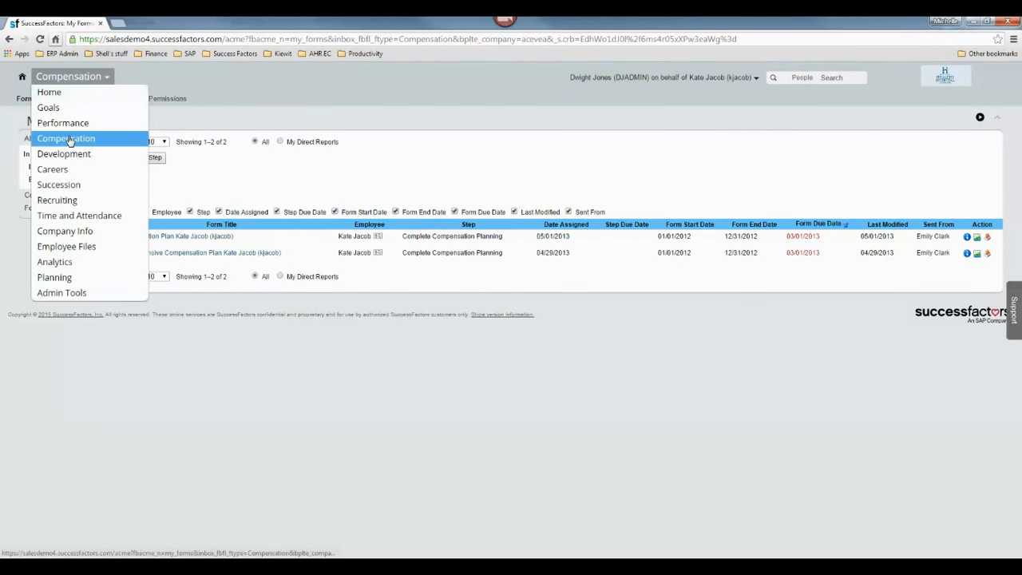
click(69, 138)
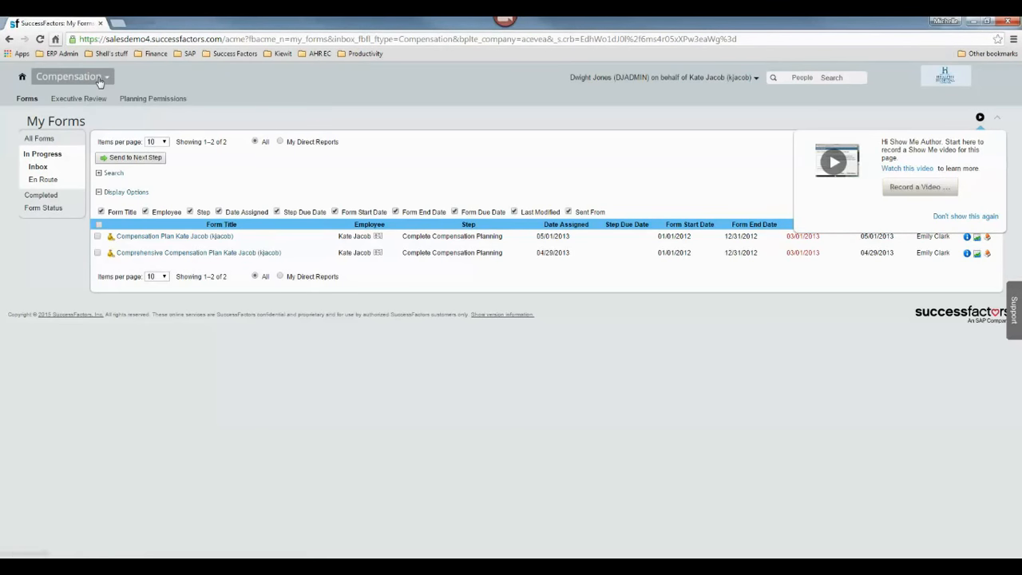
click(100, 78)
click(69, 140)
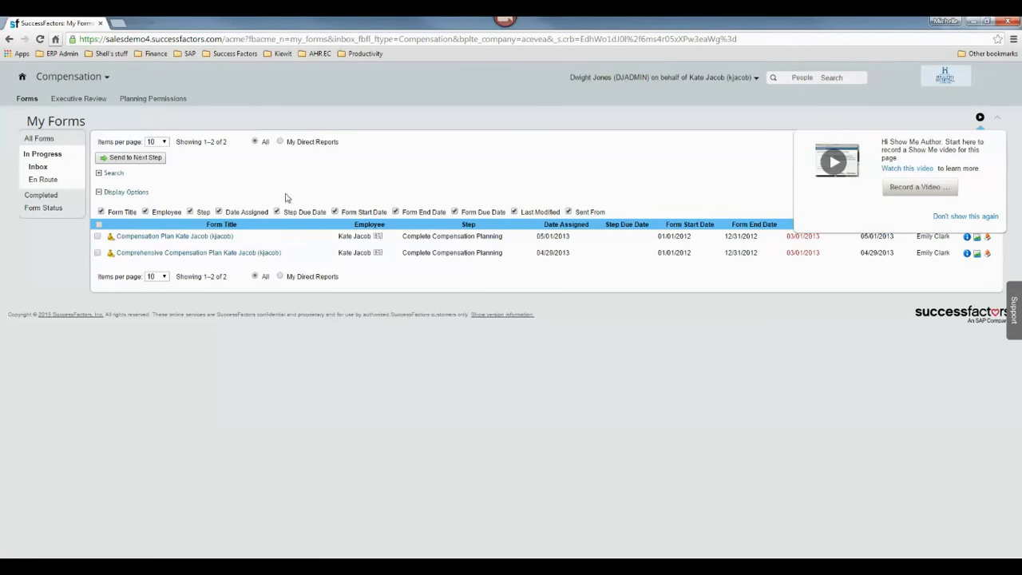
click(246, 259)
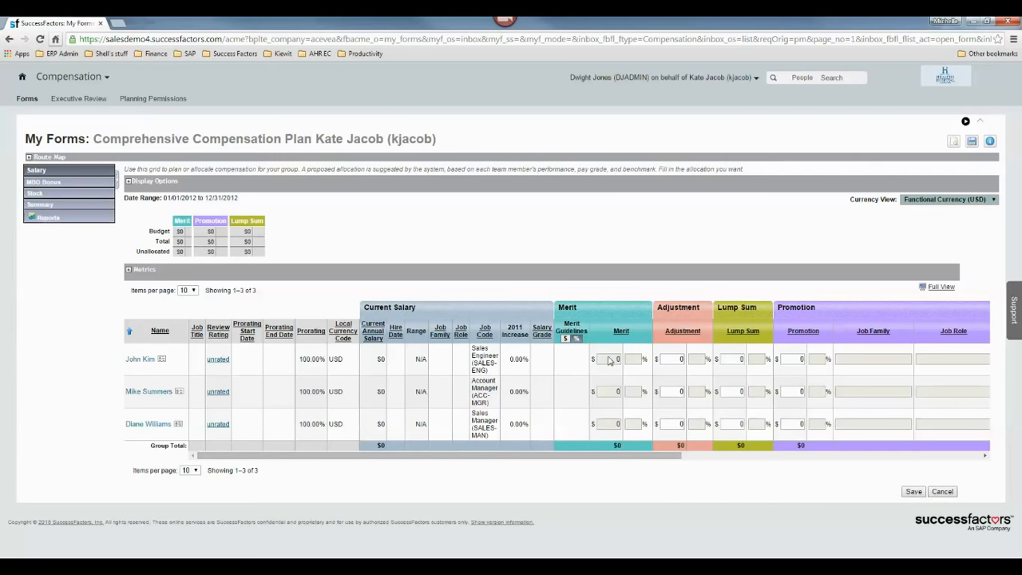
Check whether the employees' Merit amounts can be edited in the Salary worksheet
click(611, 396)
click(614, 426)
click(605, 390)
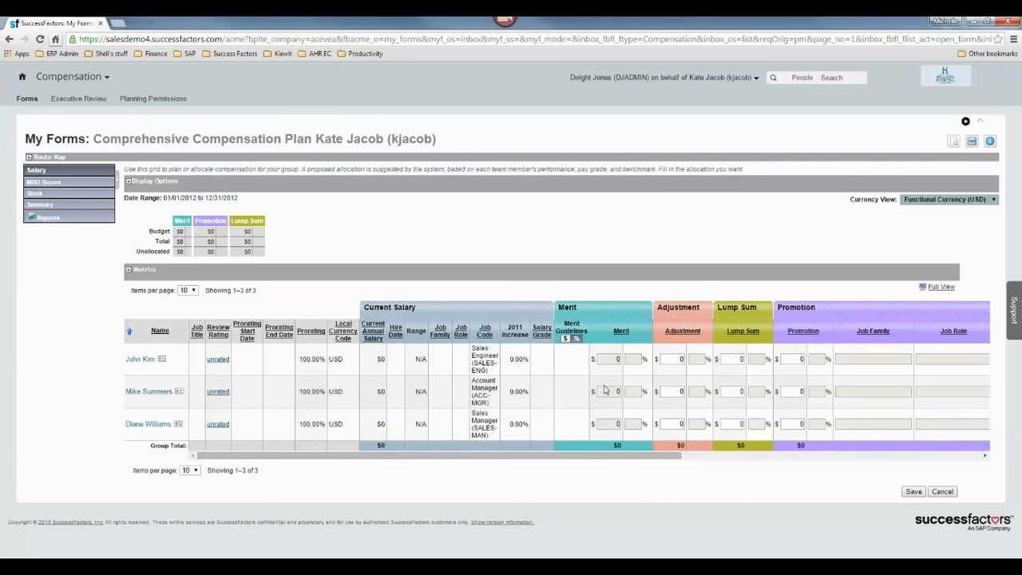